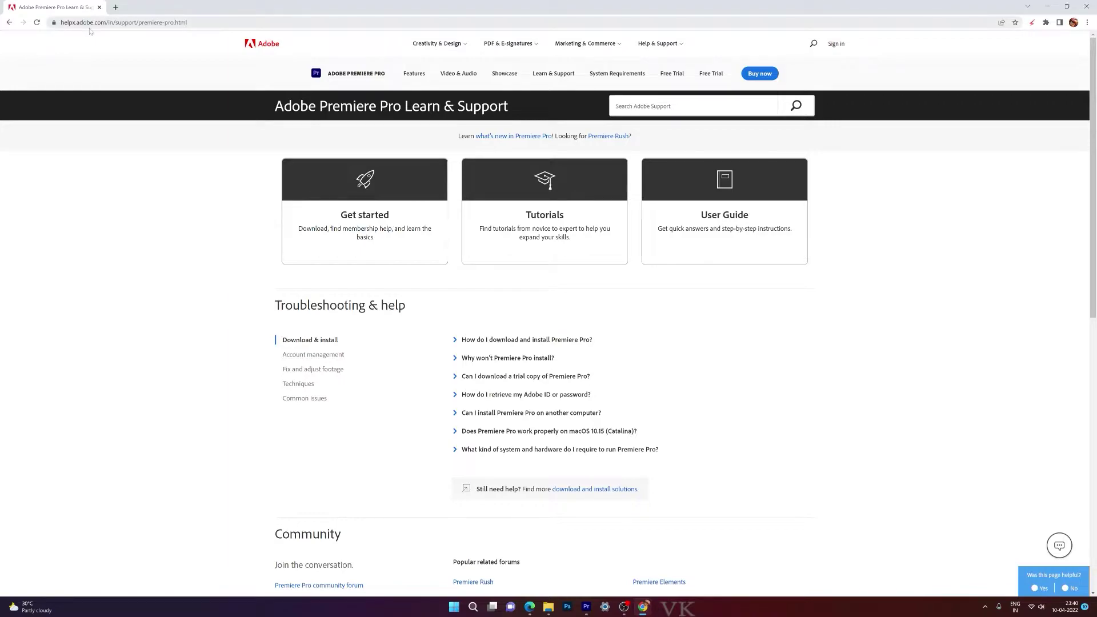
- Open Chrome's print dialog for the Premiere Pro support page from the right-click menu
{"action": "right_click", "coordinate": [267, 222]}
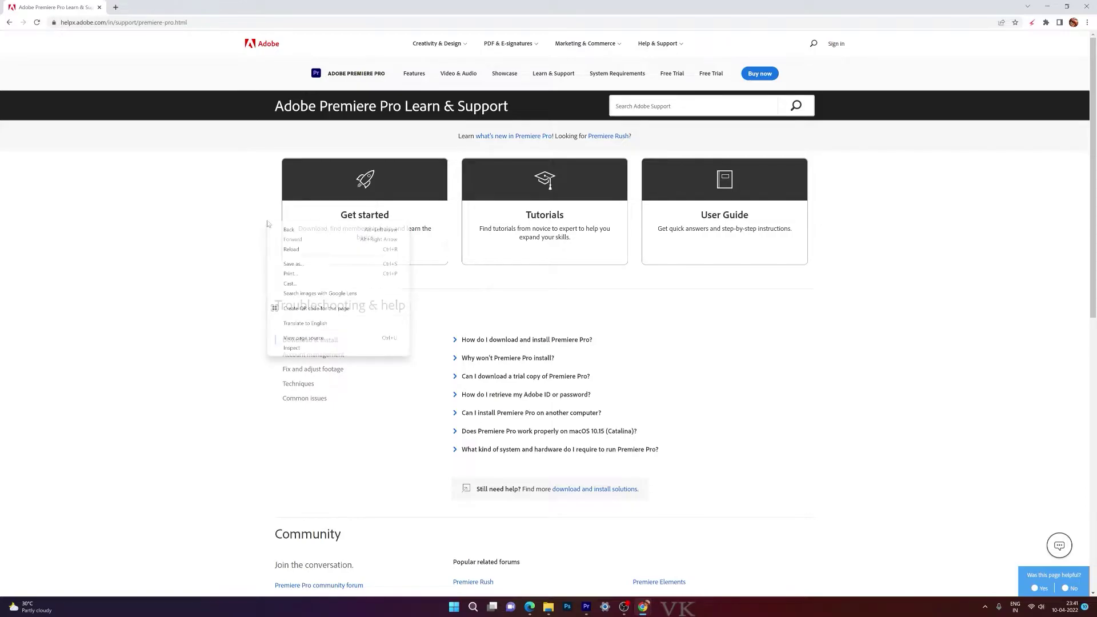
{"action": "left_click", "coordinate": [308, 273]}
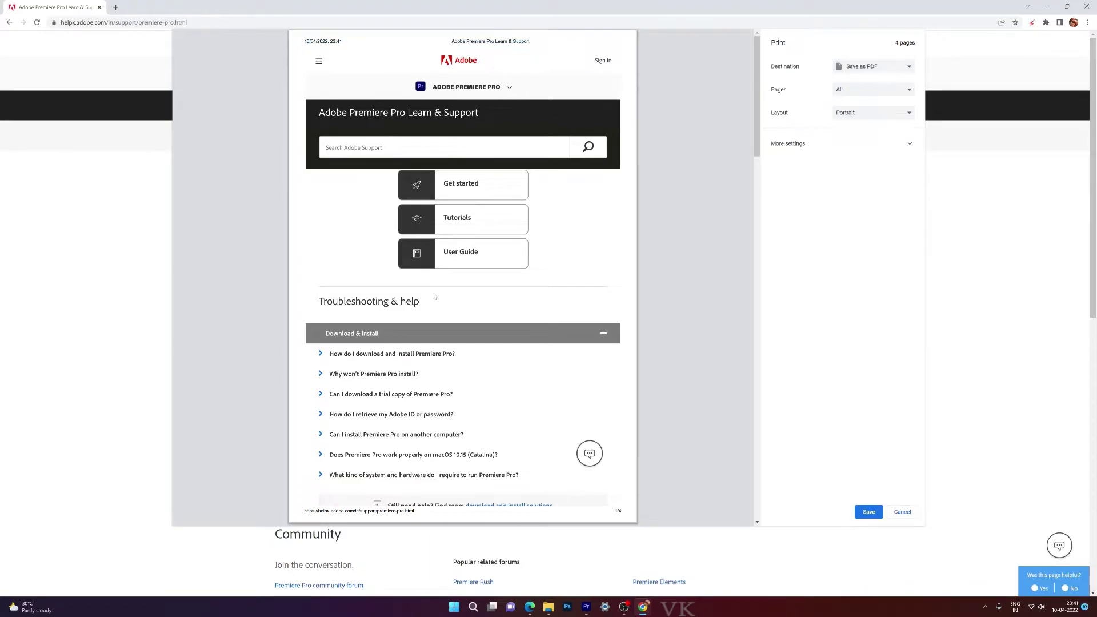
{"action": "scroll", "coordinate": [429, 299], "scroll_direction": "down", "scroll_amount": 3}
{"action": "scroll", "coordinate": [446, 369], "scroll_direction": "down", "scroll_amount": 1}
{"action": "scroll", "coordinate": [451, 422], "scroll_direction": "down", "scroll_amount": 1}
{"action": "scroll", "coordinate": [452, 422], "scroll_direction": "down", "scroll_amount": 5}
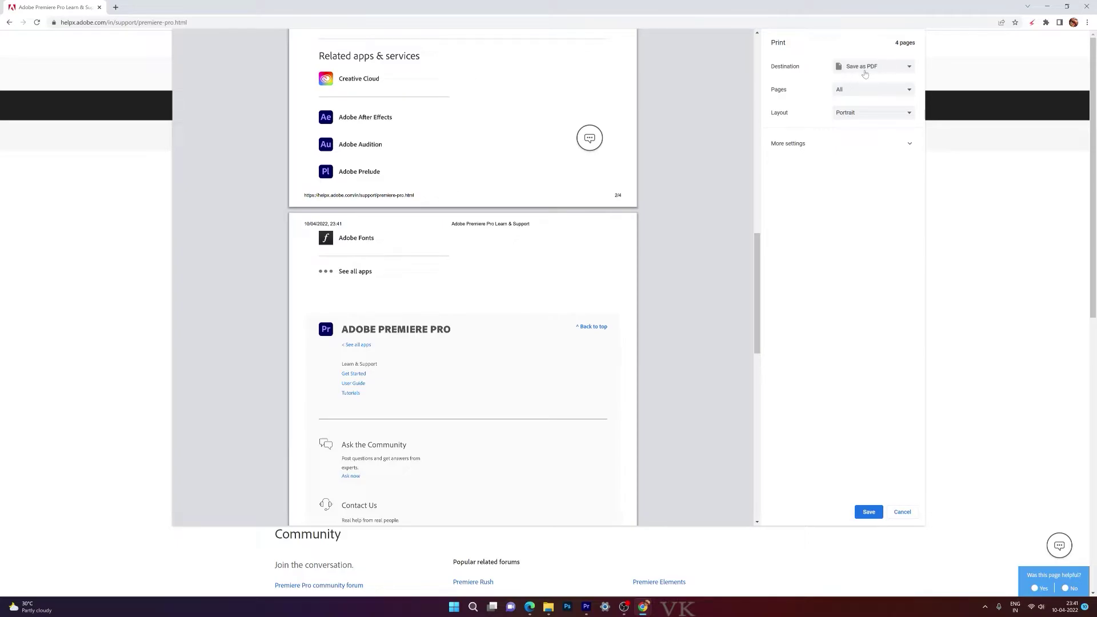
{"action": "scroll", "coordinate": [448, 172], "scroll_direction": "up", "scroll_amount": 2}
{"action": "scroll", "coordinate": [458, 172], "scroll_direction": "up", "scroll_amount": 2}
{"action": "scroll", "coordinate": [471, 172], "scroll_direction": "up", "scroll_amount": 1}
{"action": "scroll", "coordinate": [496, 166], "scroll_direction": "up", "scroll_amount": 2}
{"action": "scroll", "coordinate": [493, 163], "scroll_direction": "up", "scroll_amount": 2}
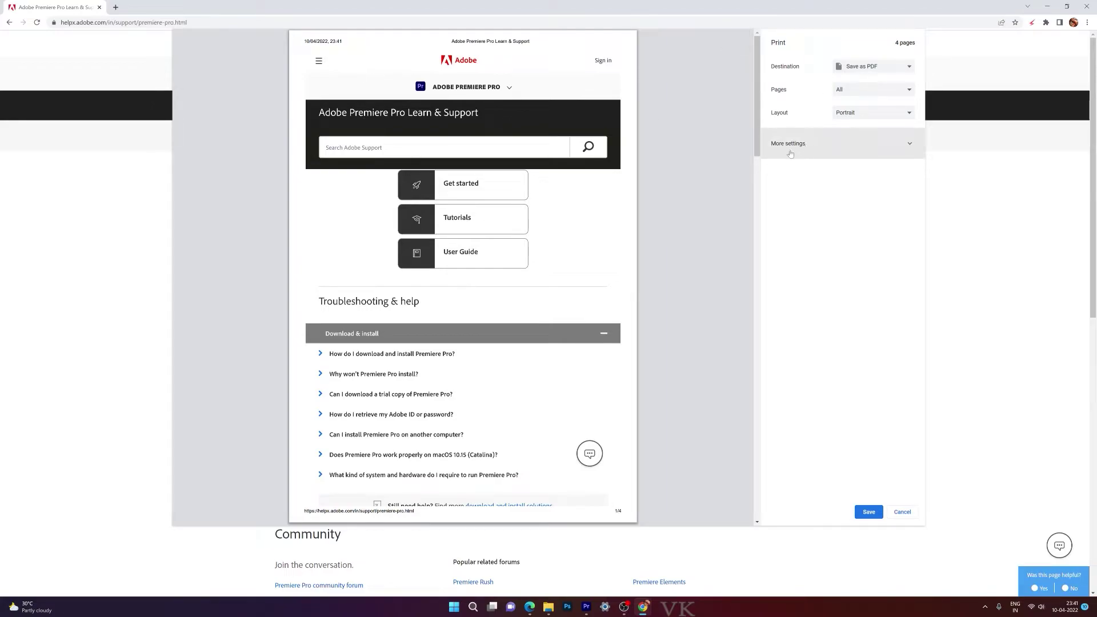
- Turn off Headers and footers under More settings, leaving background graphics enabled
{"action": "left_click", "coordinate": [907, 150]}
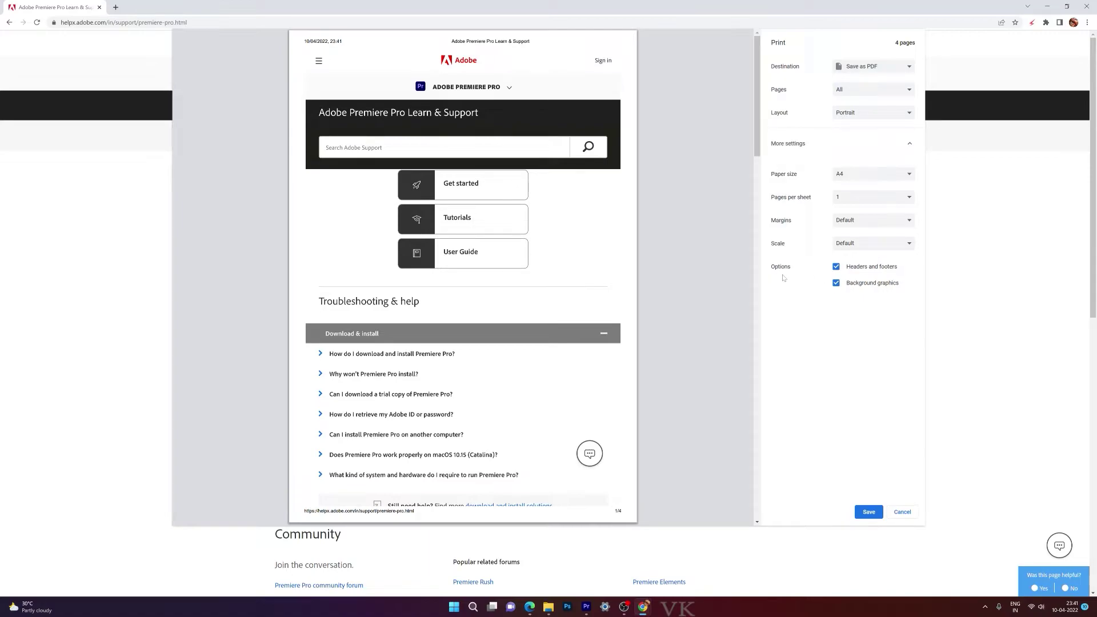
{"action": "left_click", "coordinate": [836, 268]}
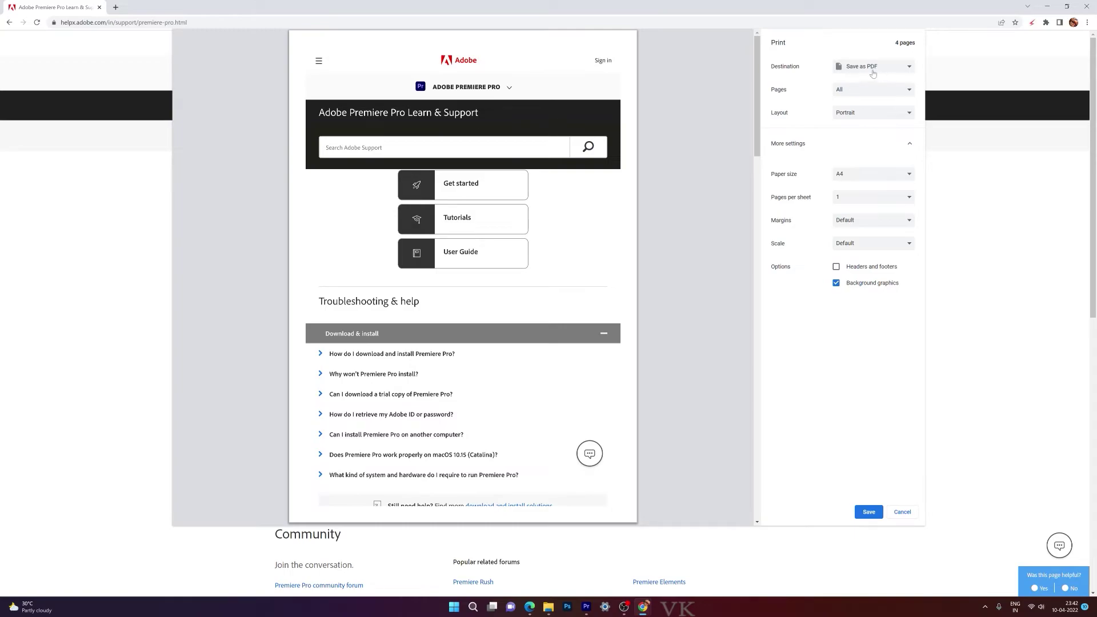
- Save the 4-page support page as a PDF from the print dialog
{"action": "left_click", "coordinate": [868, 511]}
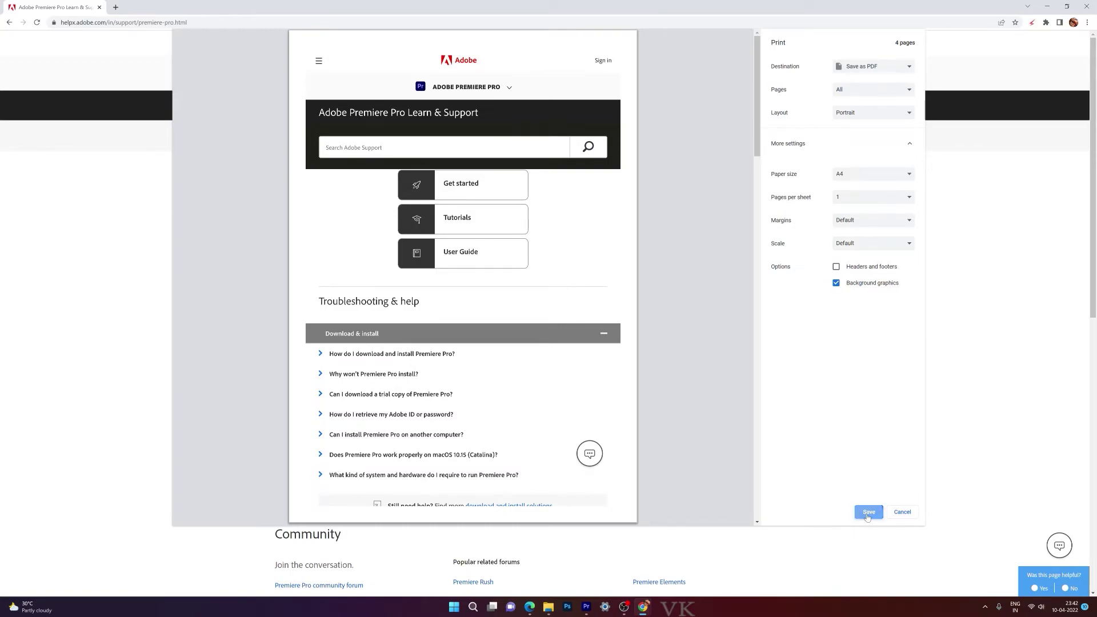